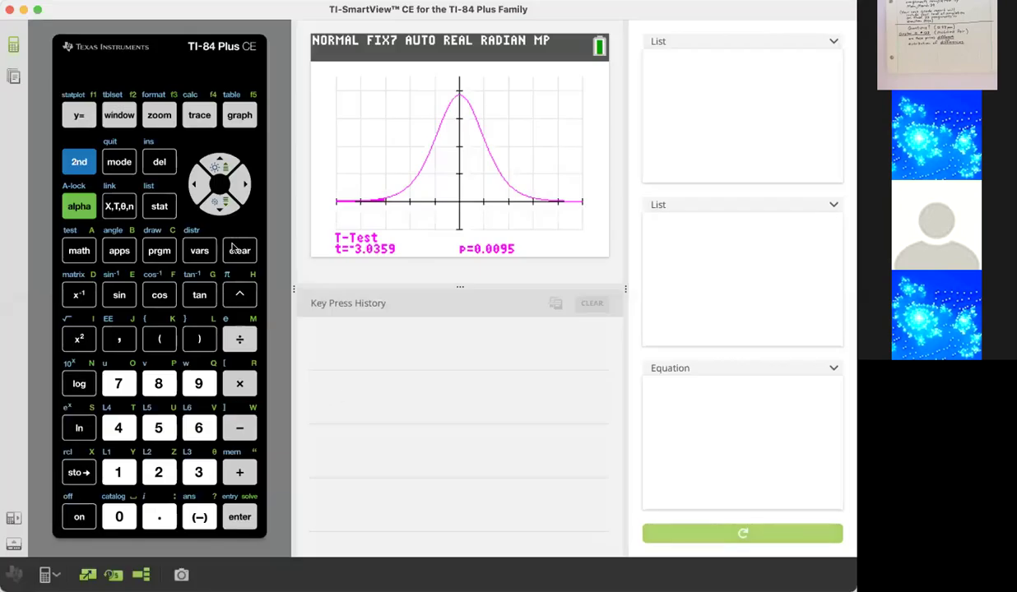
# Step: Exit the T-Test graph to the home screen, then clear the home screen and the key press history
pyautogui.click(237, 250)
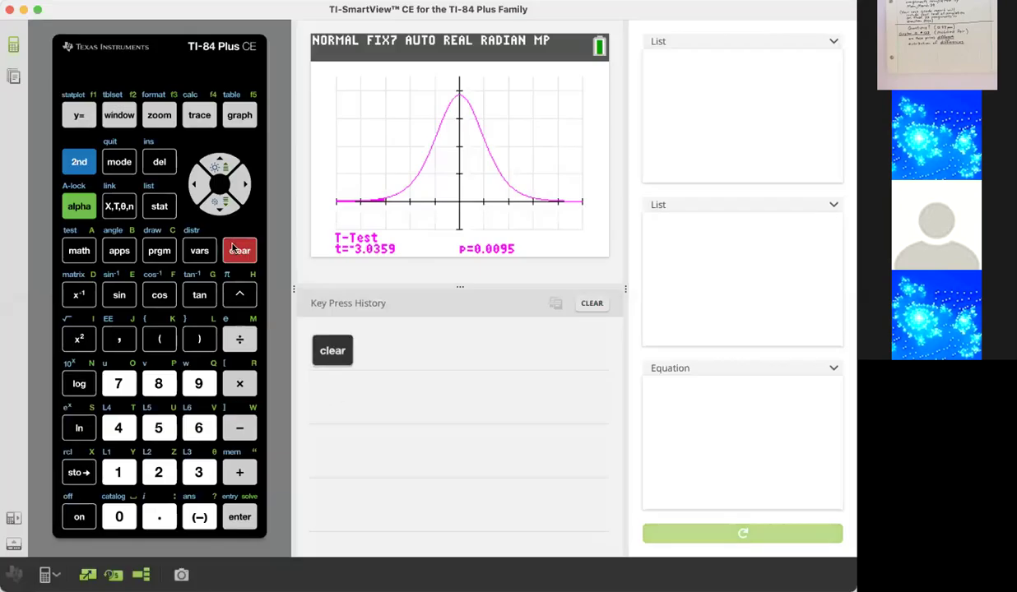
pyautogui.click(79, 161)
pyautogui.click(119, 161)
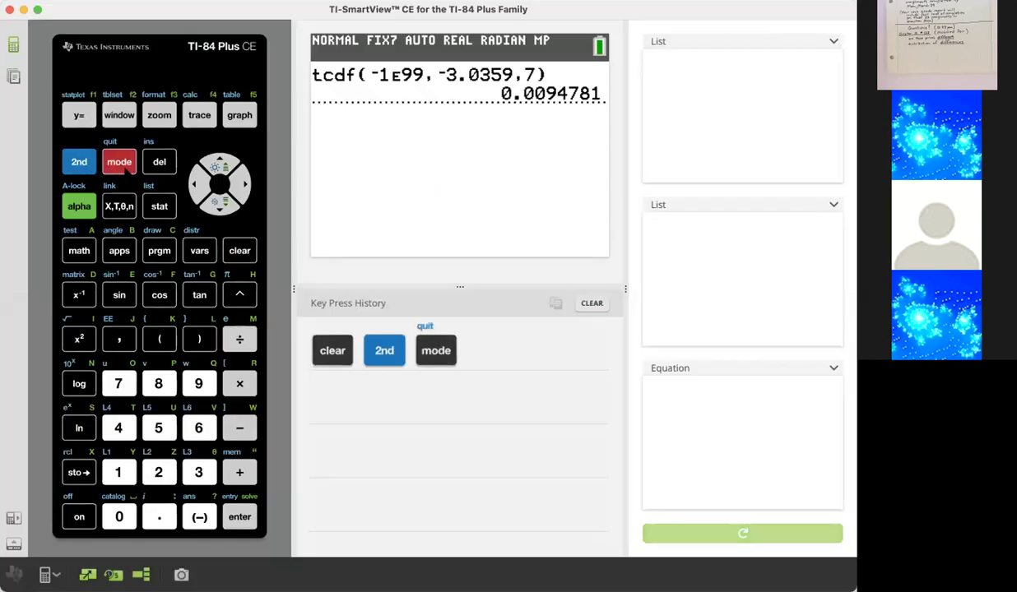
pyautogui.click(244, 248)
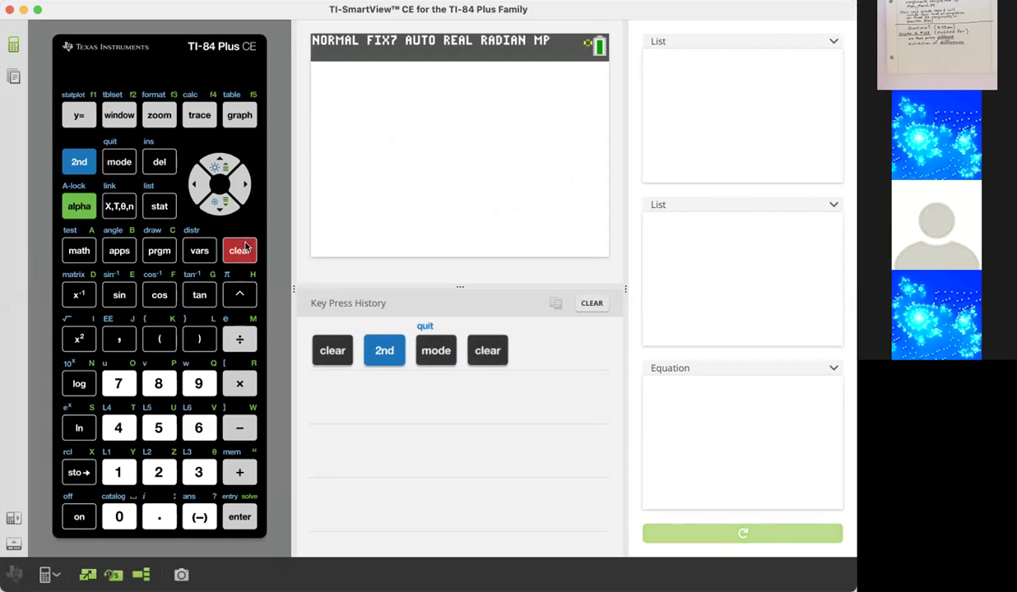
pyautogui.click(593, 302)
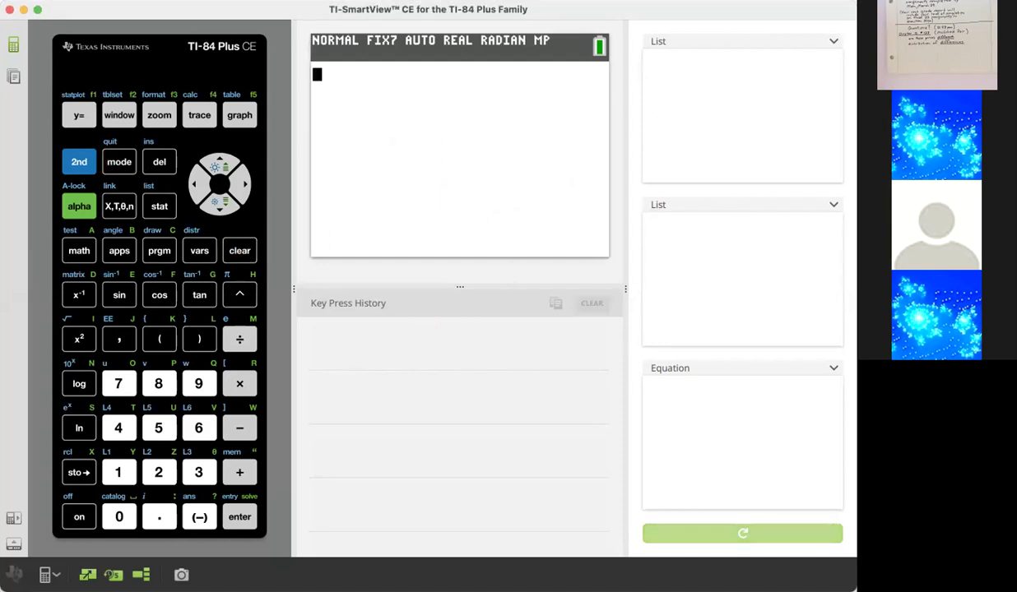
# Step: Open the statistics list editor and clear all data from list L3
pyautogui.click(160, 208)
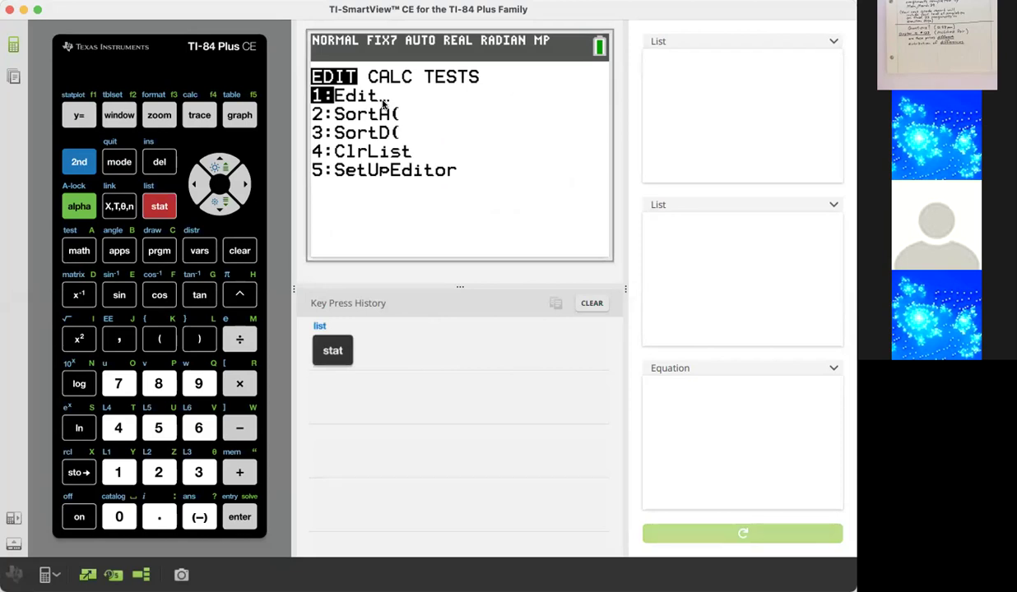
pyautogui.press('Return')
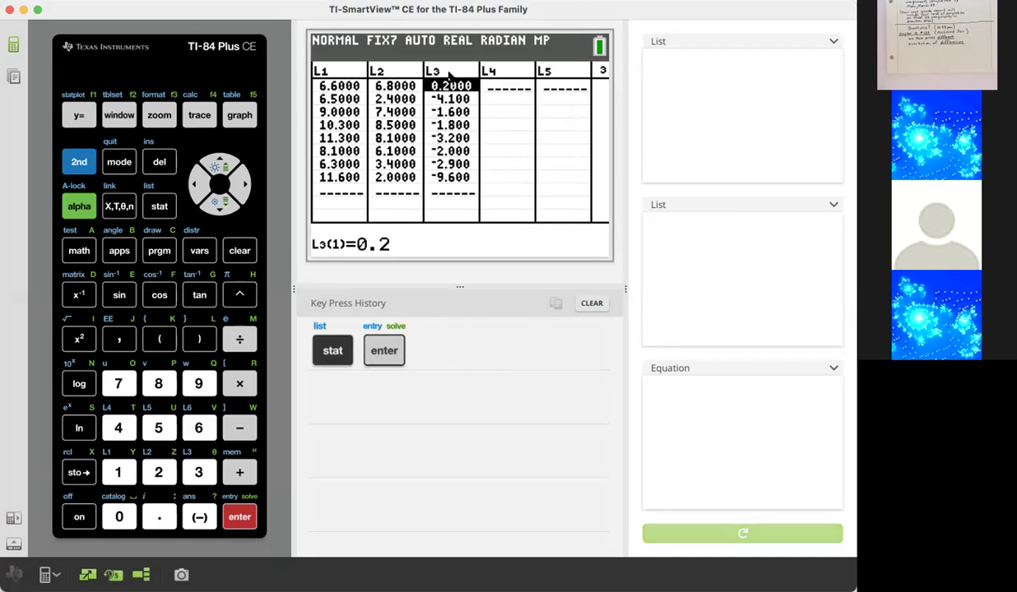
pyautogui.press('Up')
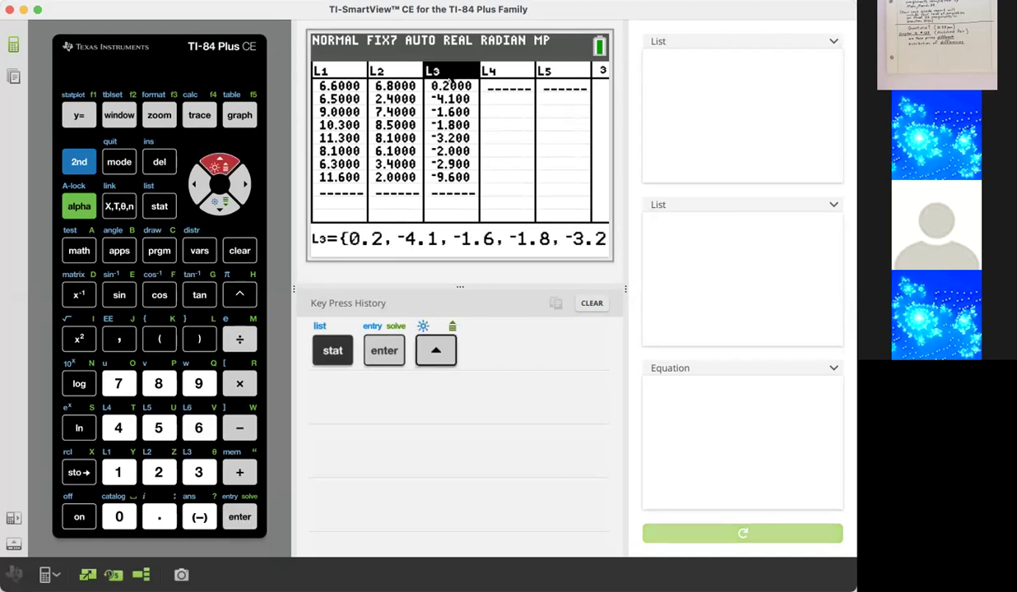
pyautogui.press('Escape')
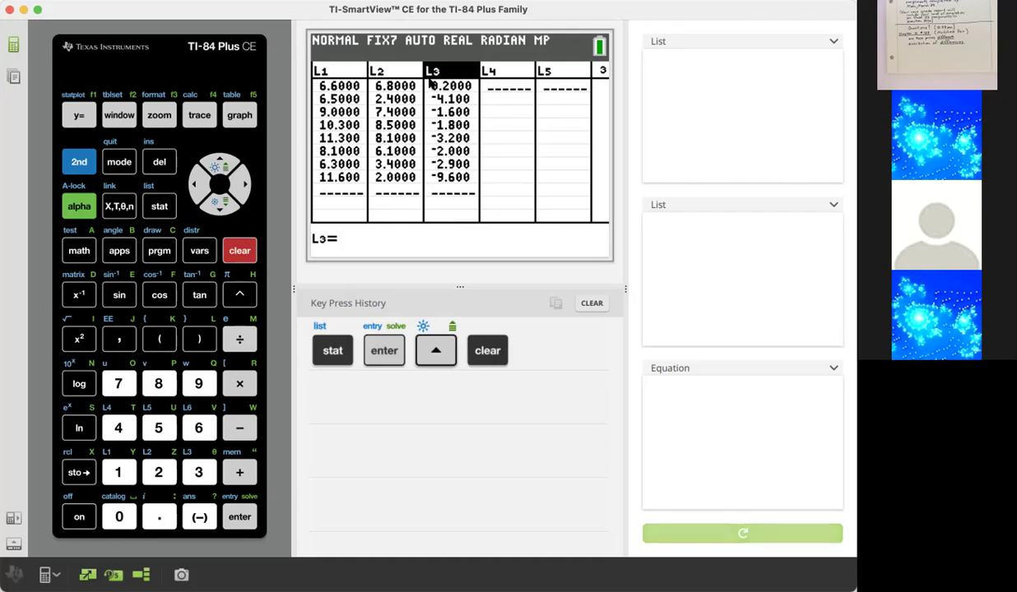
pyautogui.press('Down')
# Step: Clear all data from lists L2 and L1
pyautogui.press('Left')
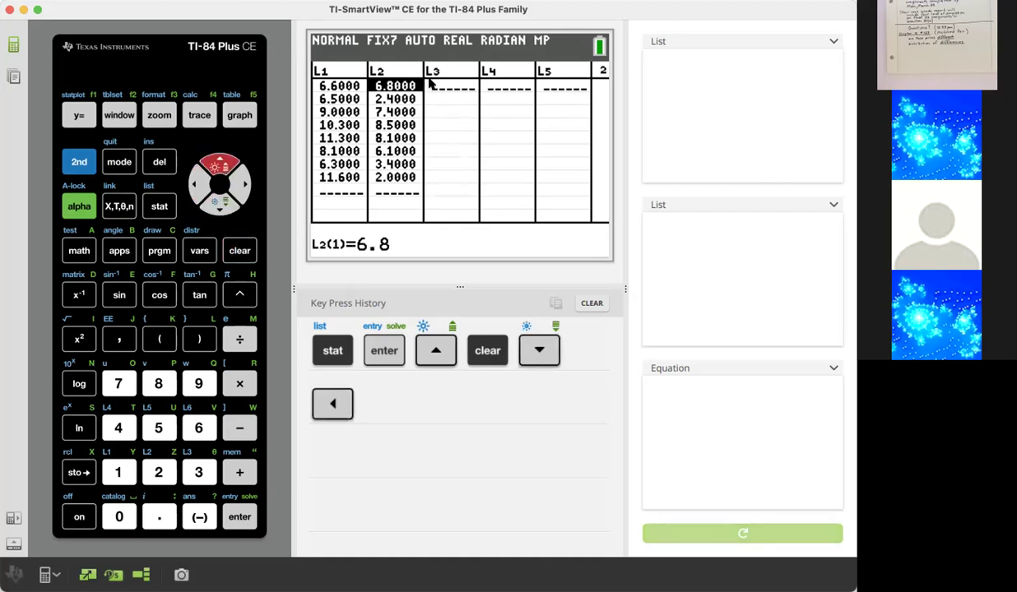
pyautogui.press('Up')
pyautogui.press('Escape')
pyautogui.press('Down')
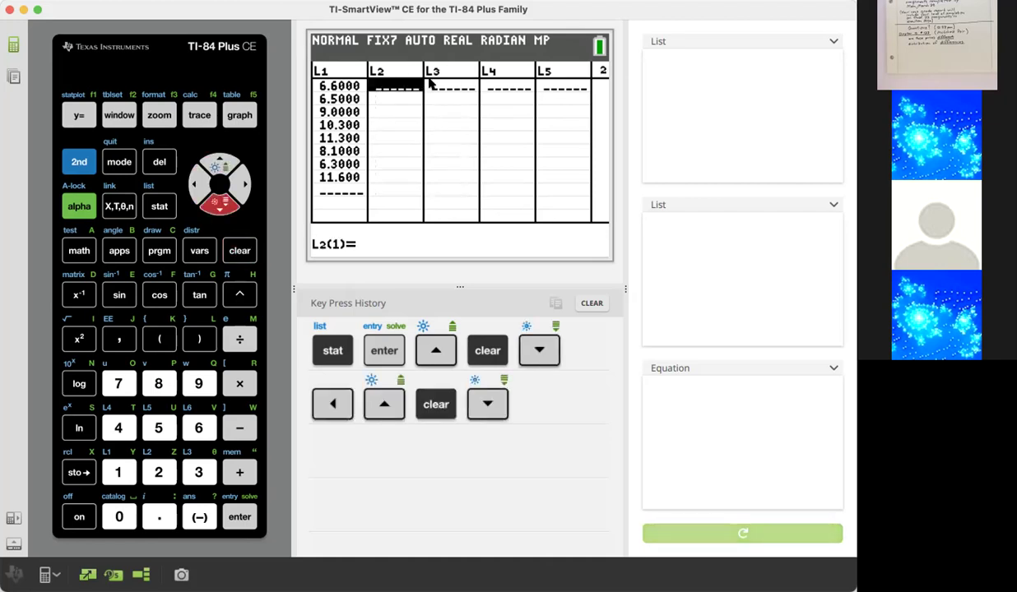
pyautogui.press('Left')
pyautogui.press('Up')
pyautogui.press('Escape')
pyautogui.press('Down')
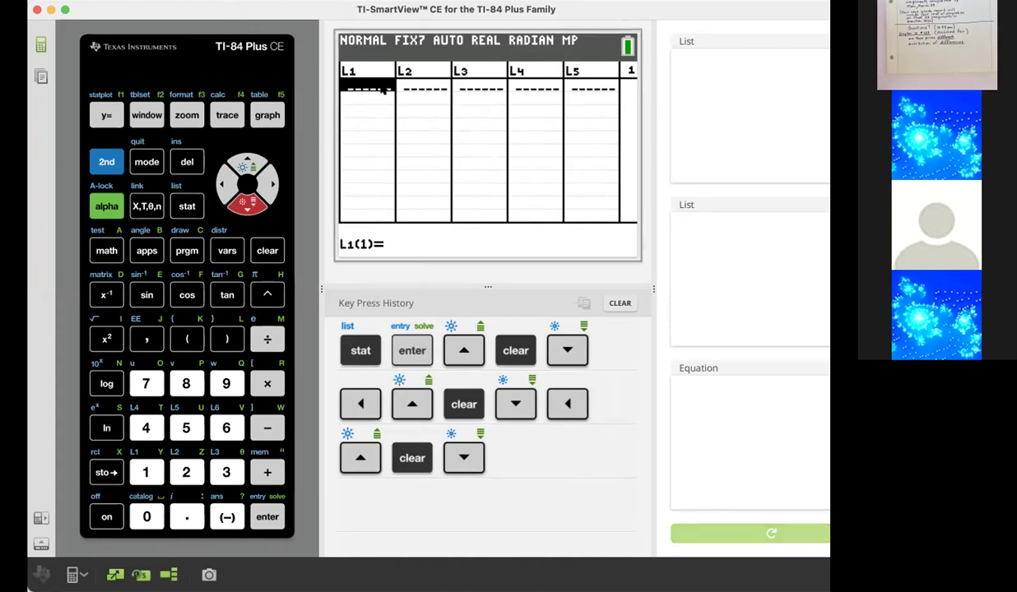
pyautogui.write('17')
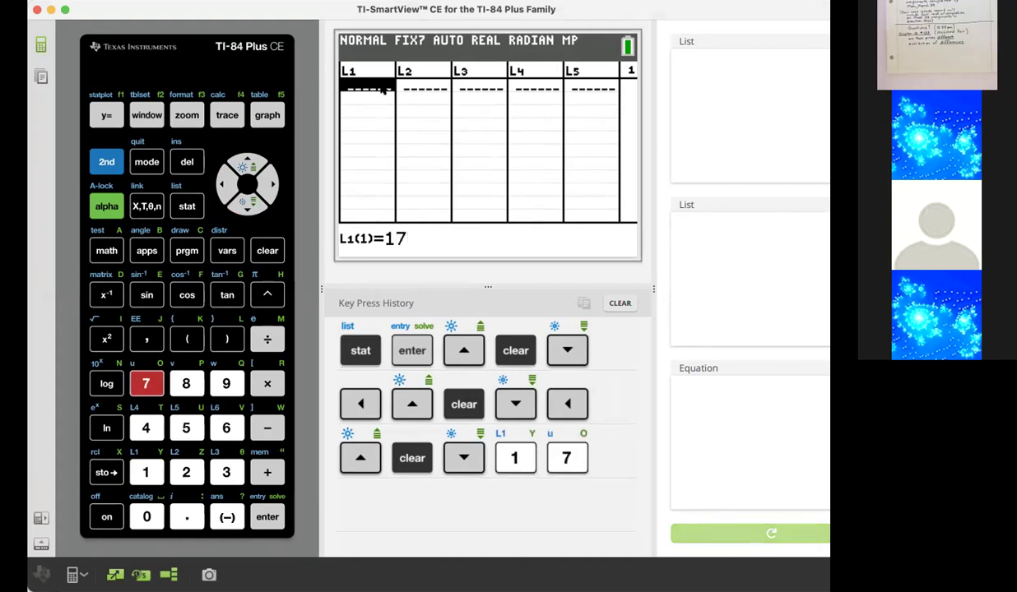
pyautogui.press('BackSpace')
pyautogui.press('BackSpace')
pyautogui.write('0')
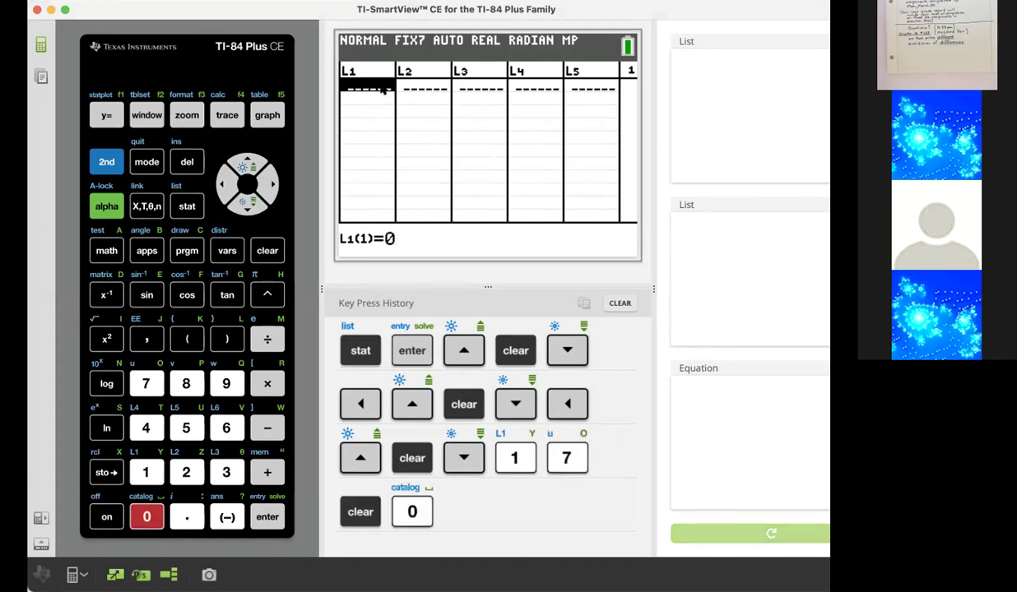
pyautogui.press('BackSpace')
# Step: Enter 107, 358, 209 and 209 as the first four values of list L1
pyautogui.write('107')
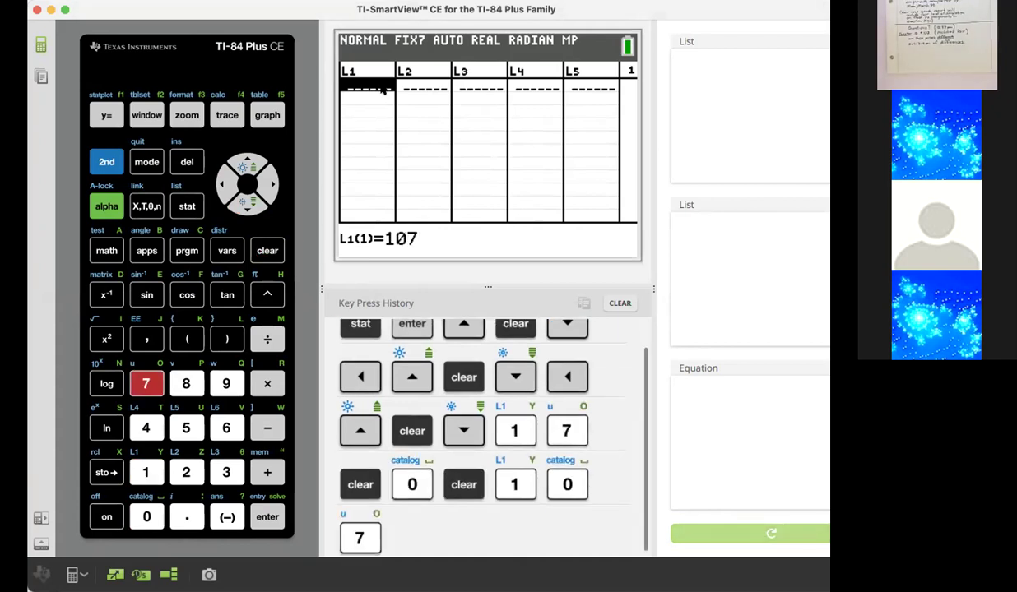
pyautogui.press('Down')
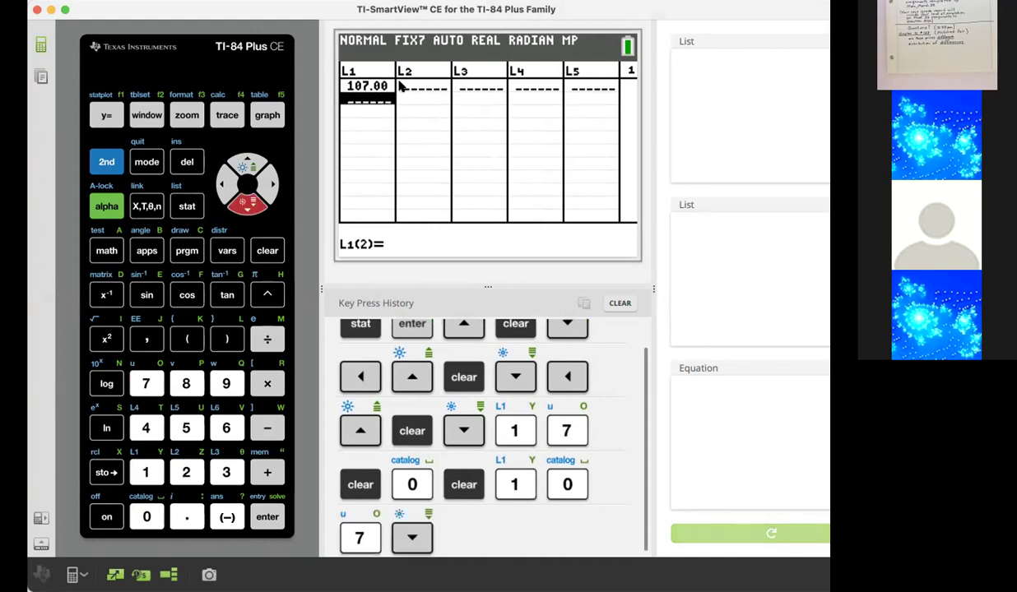
pyautogui.write('358')
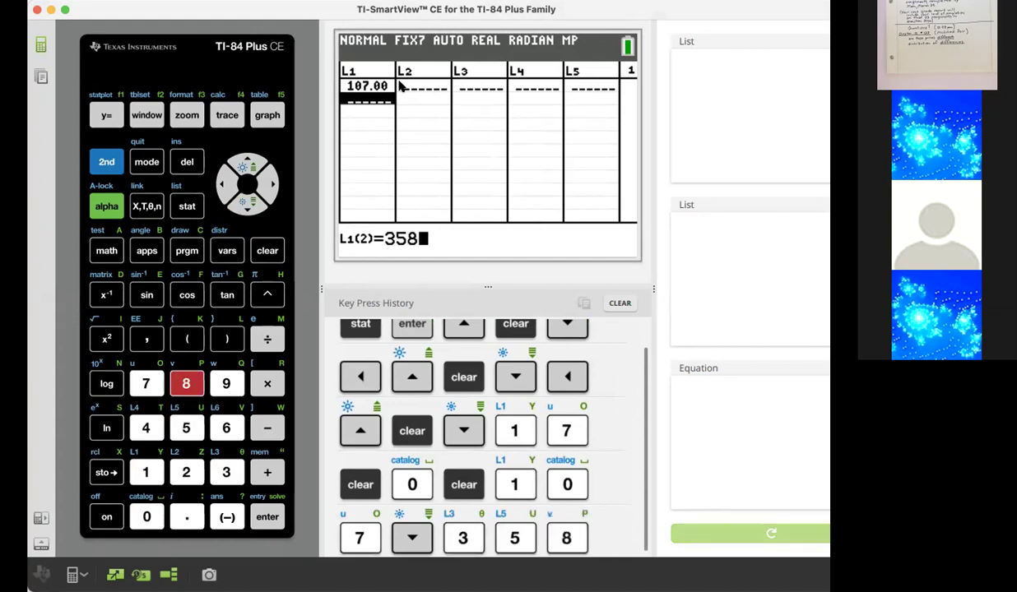
pyautogui.press('Down')
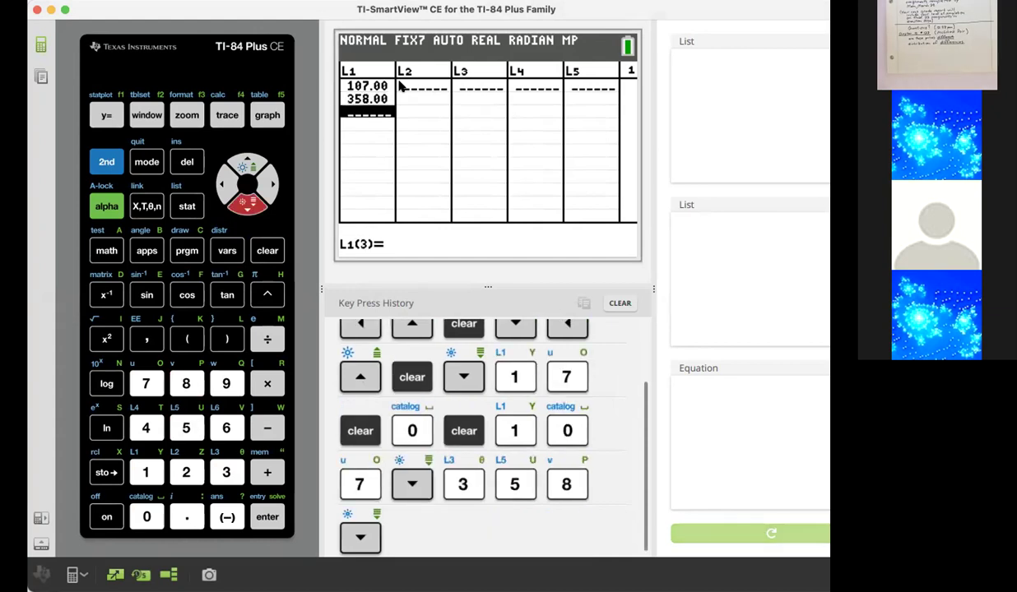
pyautogui.write('2')
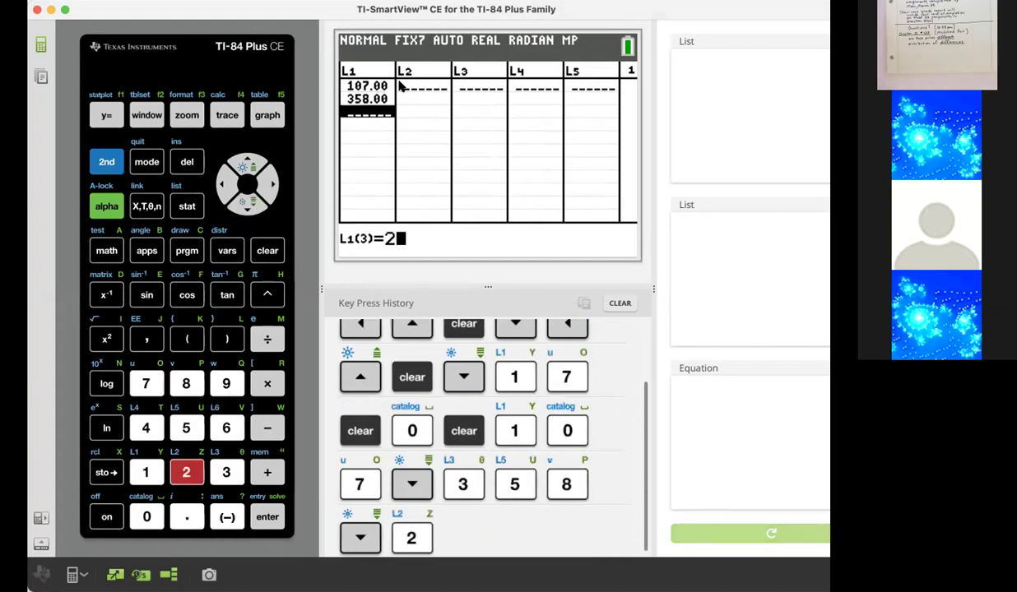
pyautogui.write('09')
pyautogui.press('Down')
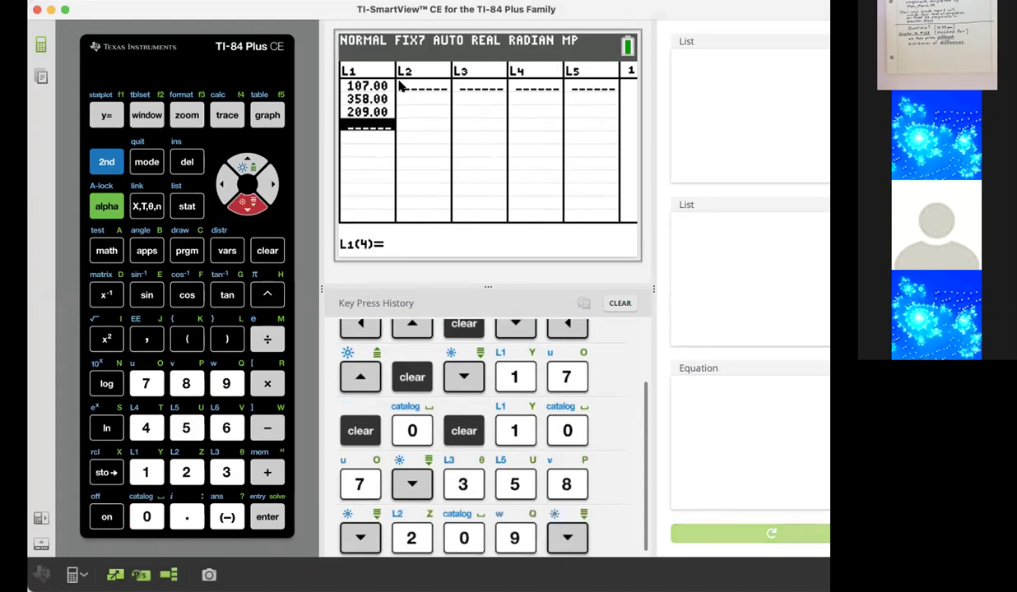
pyautogui.write('209')
pyautogui.press('Down')
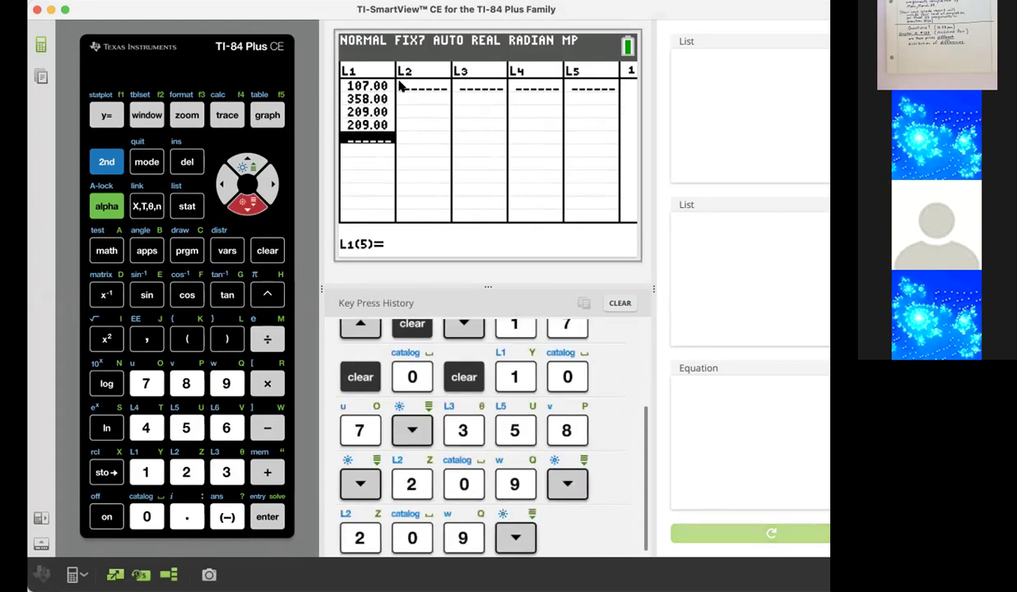
# Step: Enter 167, 179, 179 and 625 as the fifth through eighth values of list L1
pyautogui.write('167')
pyautogui.press('Down')
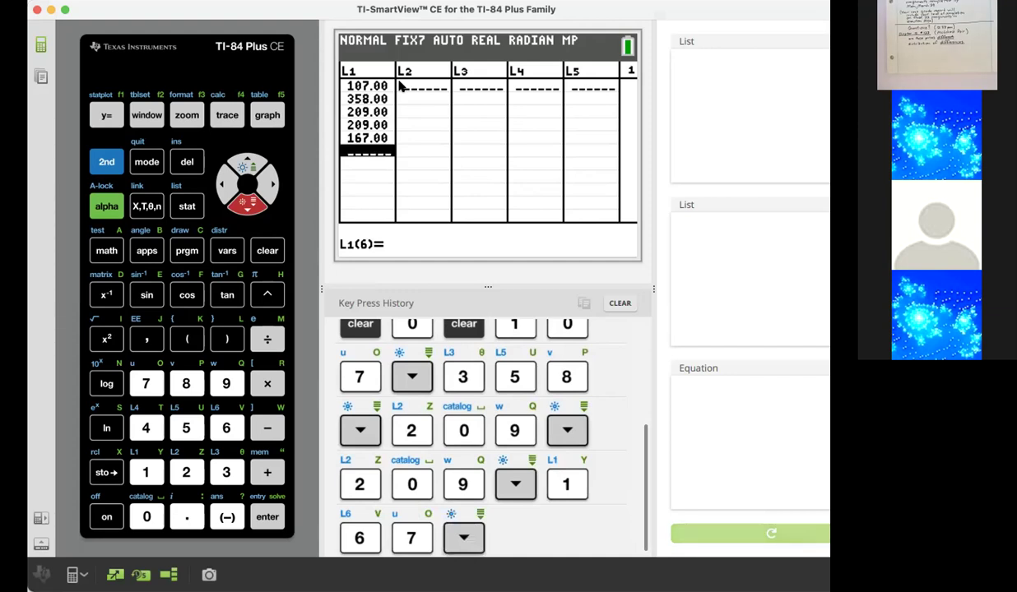
pyautogui.write('179')
pyautogui.press('Down')
pyautogui.write('1')
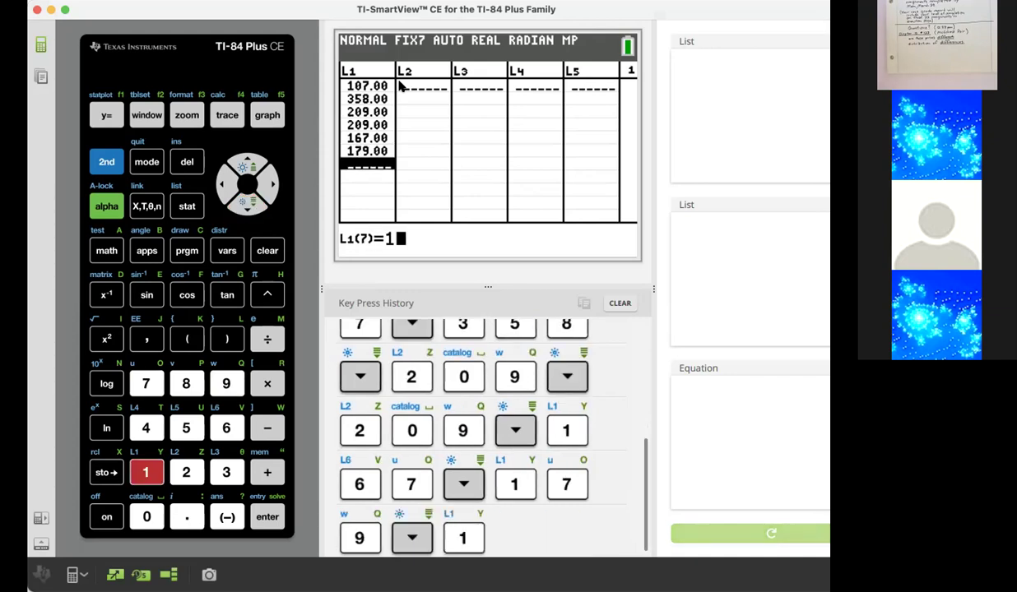
pyautogui.write('79')
pyautogui.press('Down')
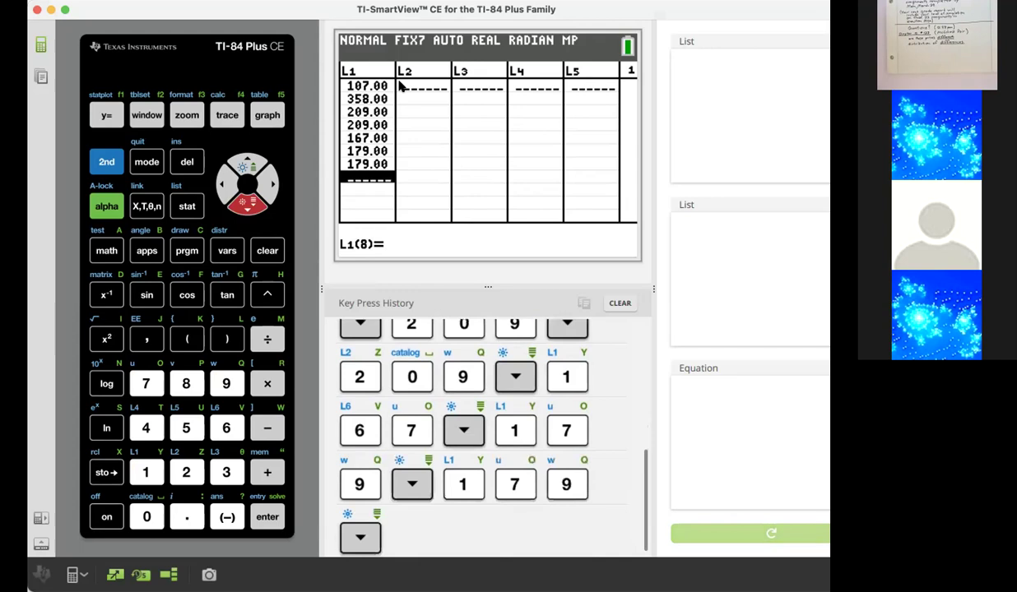
pyautogui.write('625')
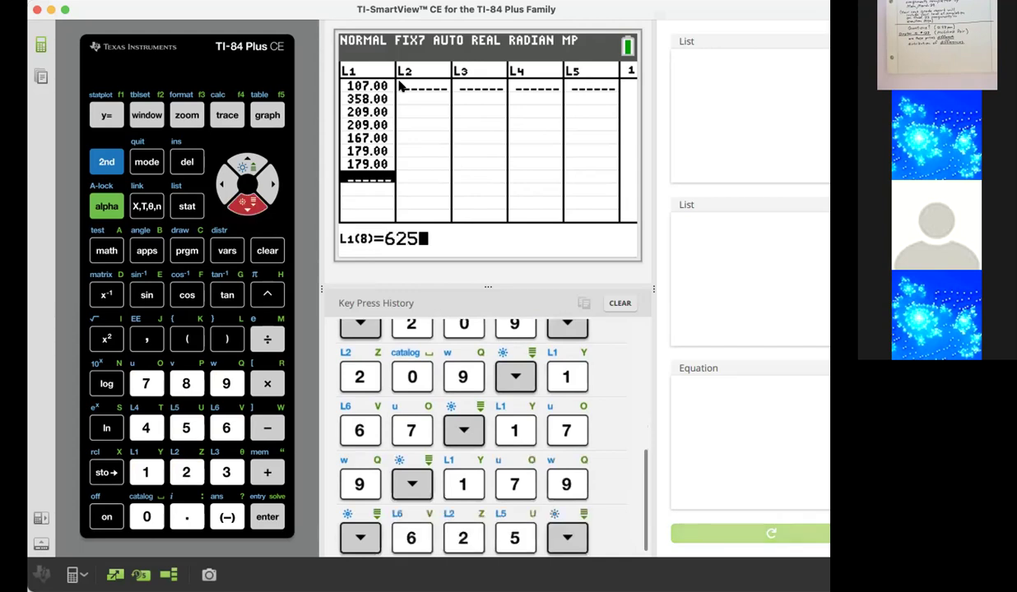
pyautogui.press('Down')
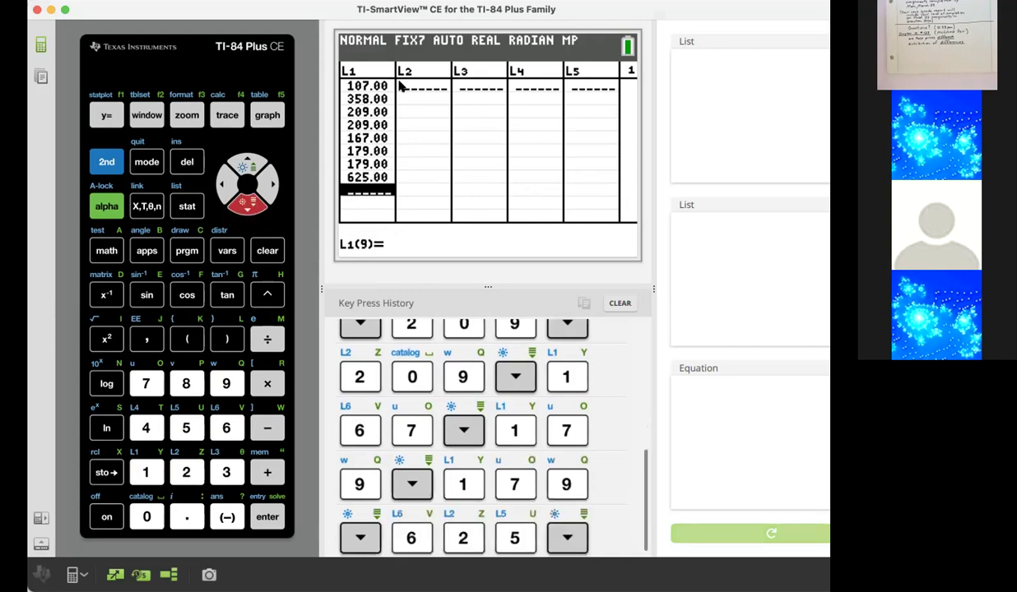
# Step: Enter 179 and 245 as the ninth and tenth values of list L1
pyautogui.write('170')
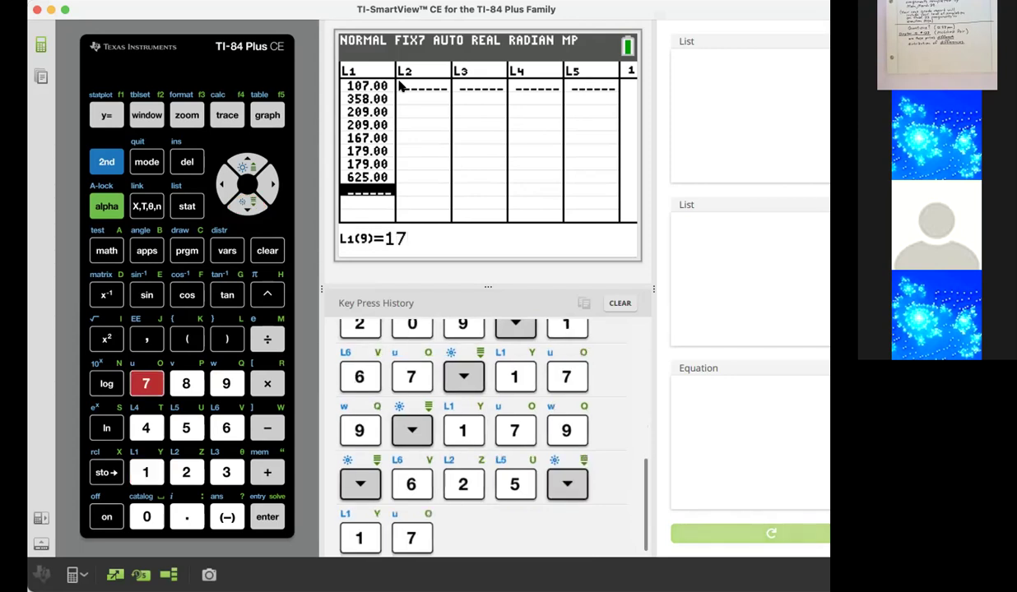
pyautogui.press('Down')
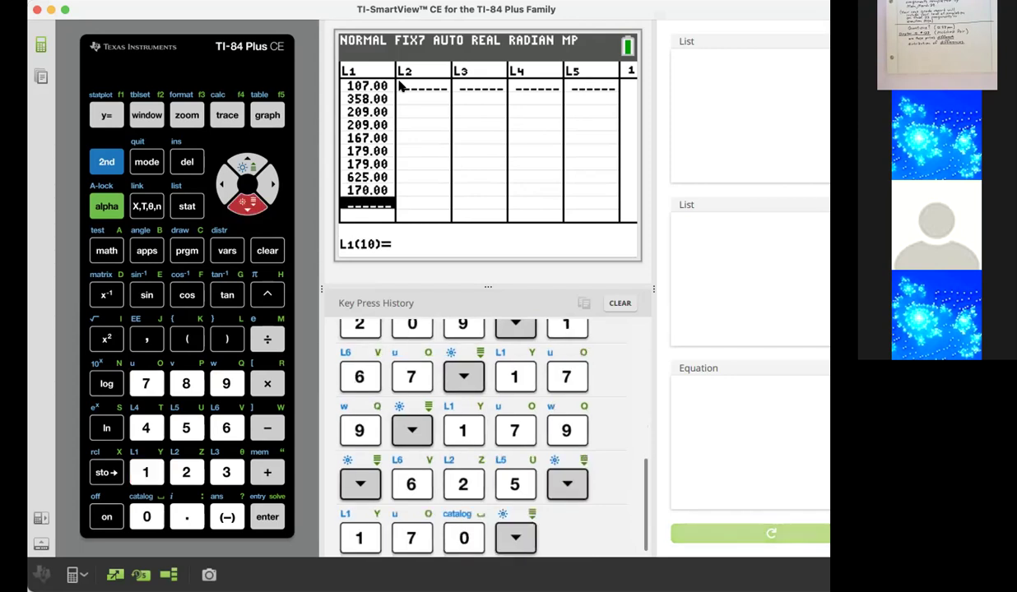
pyautogui.press('Up')
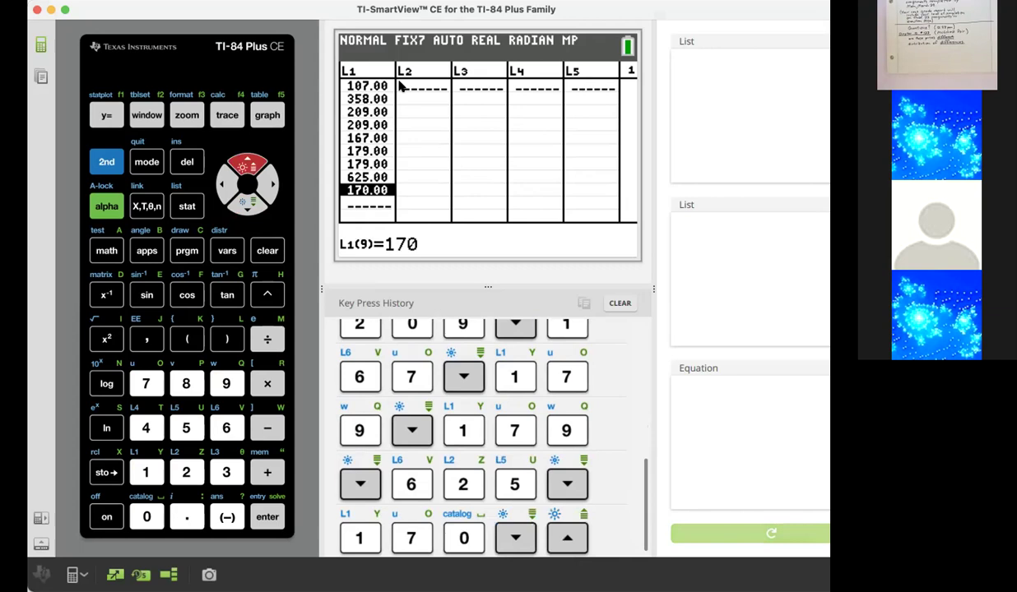
pyautogui.write('179')
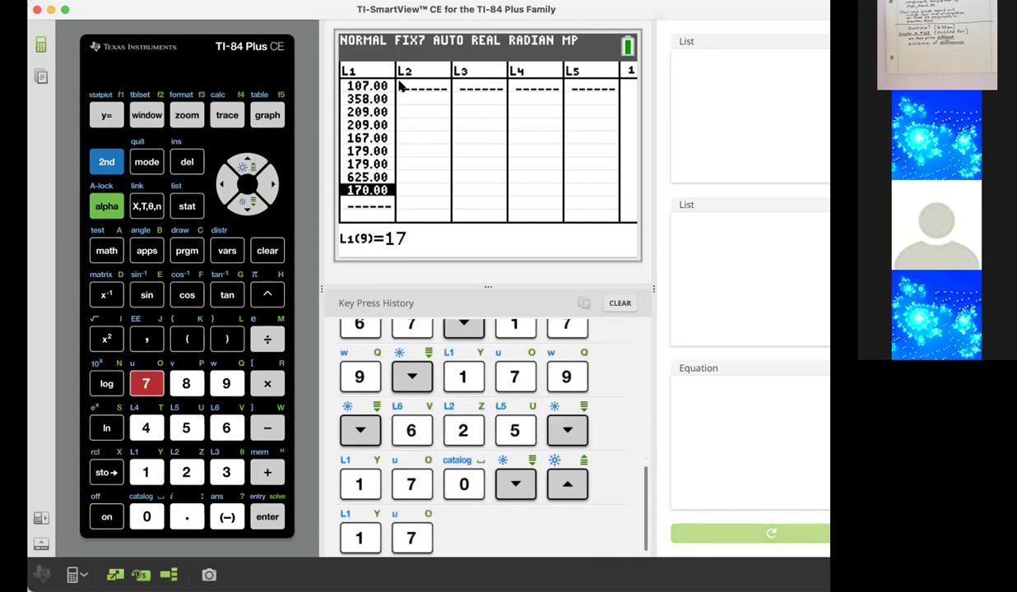
pyautogui.press('Down')
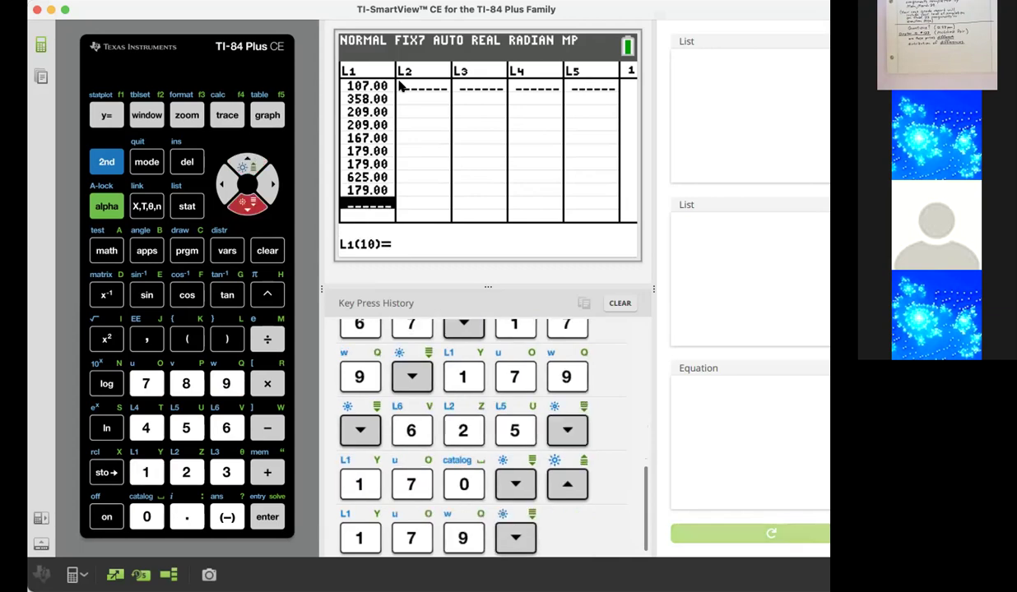
pyautogui.write('245')
pyautogui.press('Down')
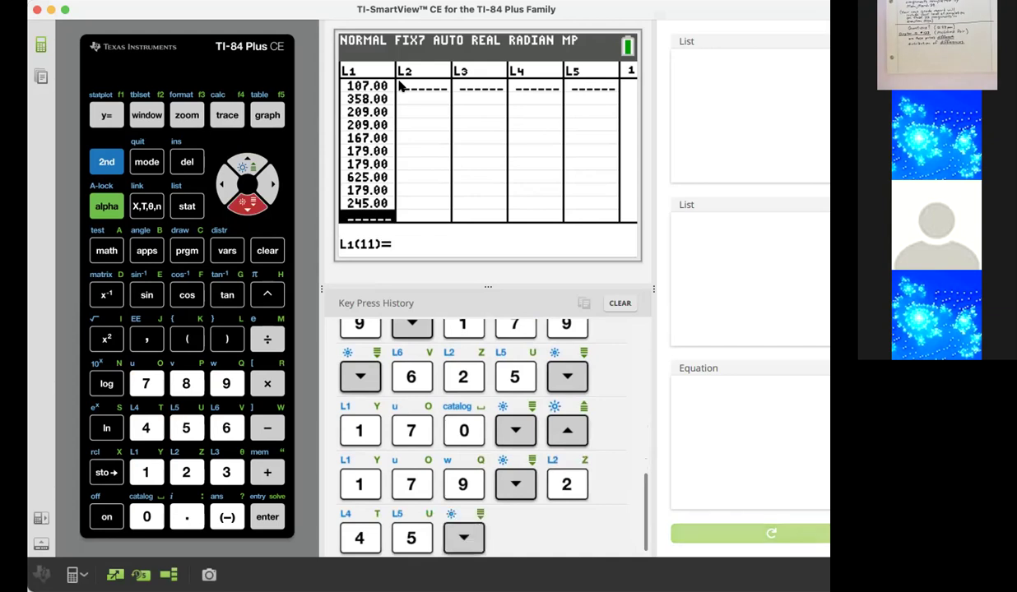
# Step: Enter 169, 289 and 299 as the first three values of list L2
pyautogui.press('Right')
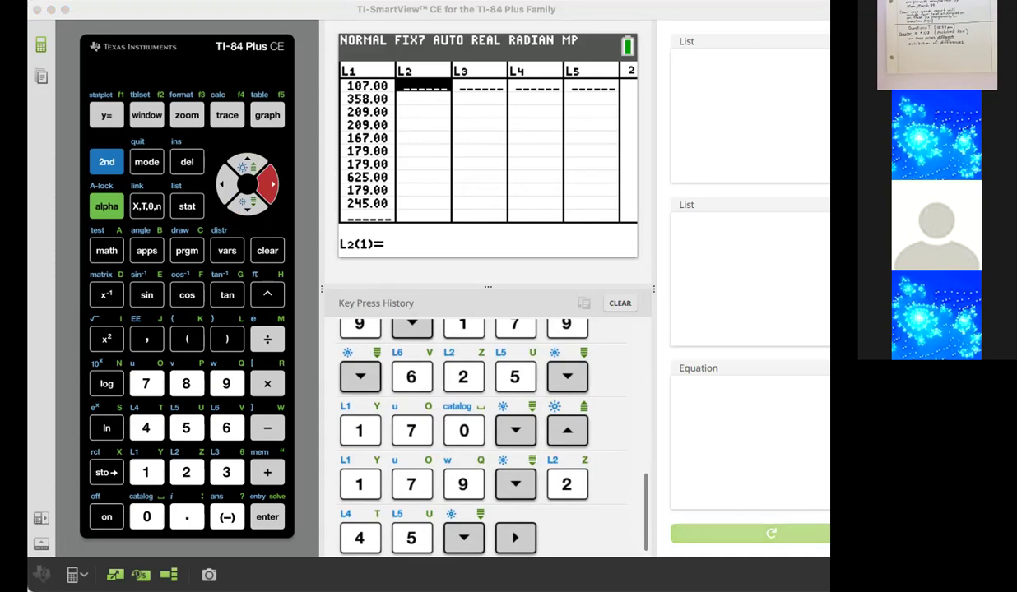
pyautogui.click(440, 105)
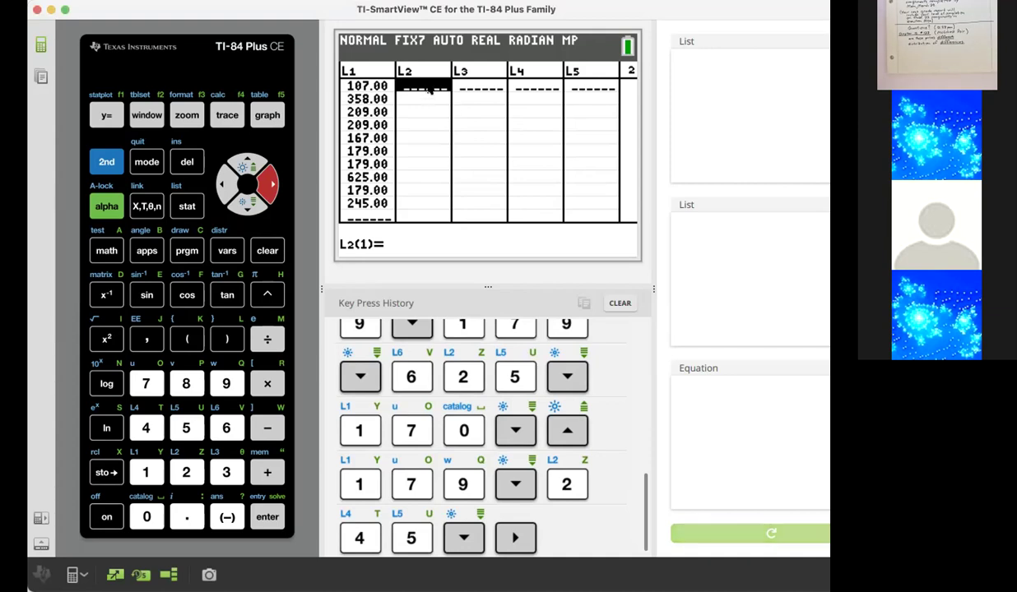
pyautogui.write('169')
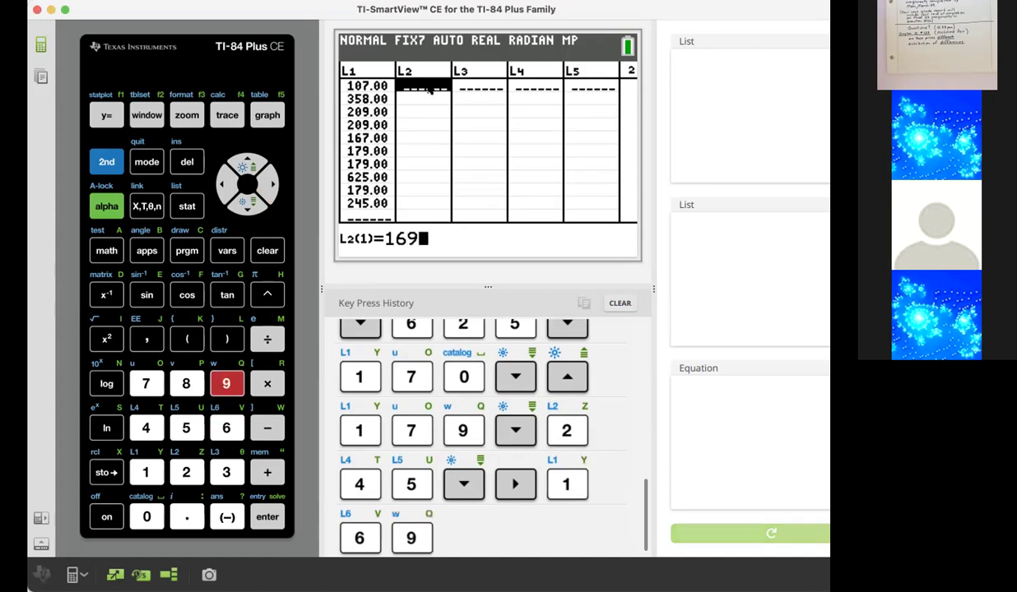
pyautogui.press('Down')
pyautogui.write('289')
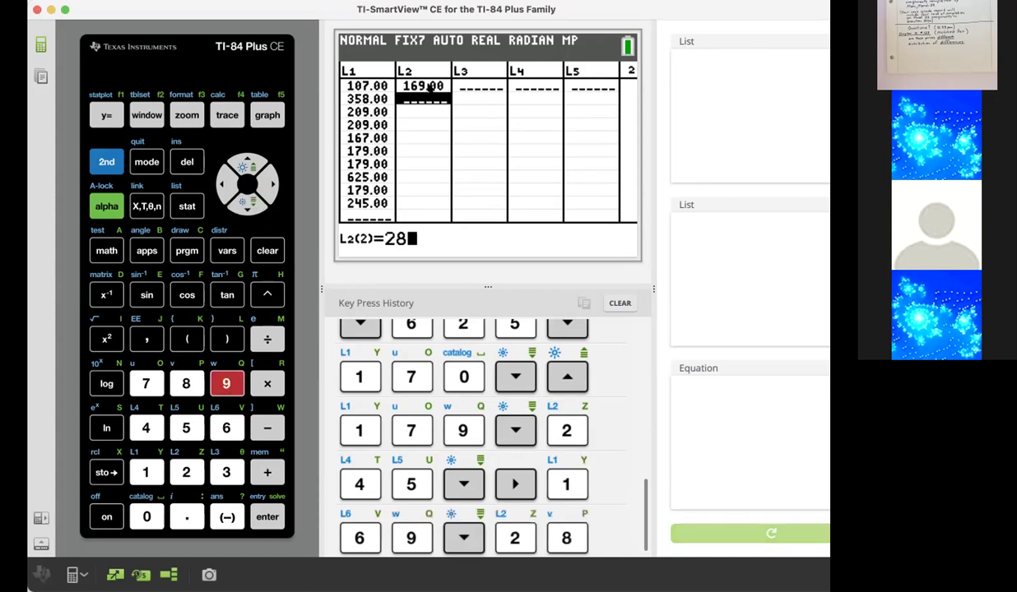
pyautogui.press('Down')
pyautogui.write('299')
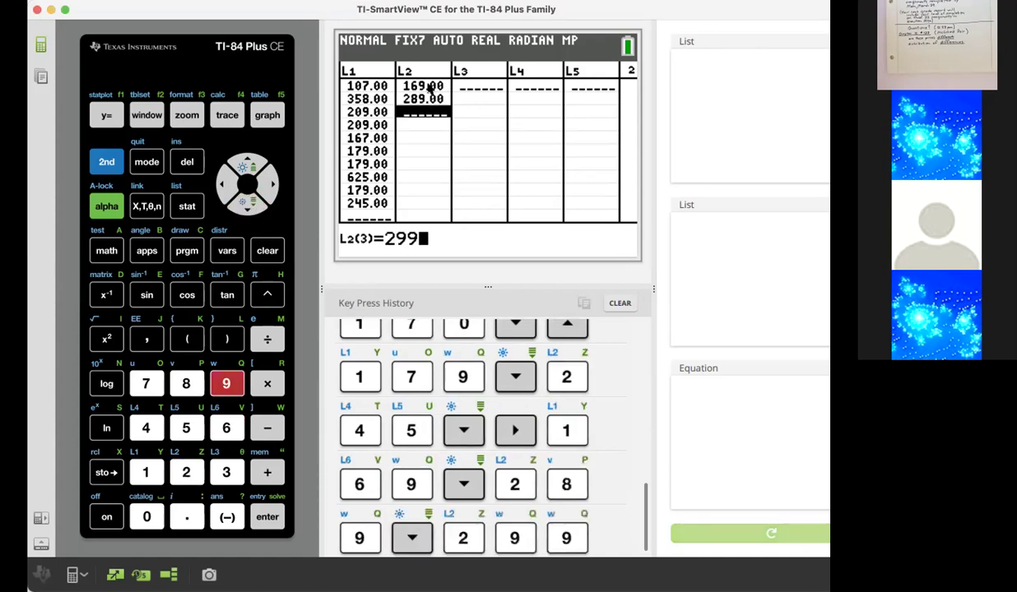
pyautogui.press('Down')
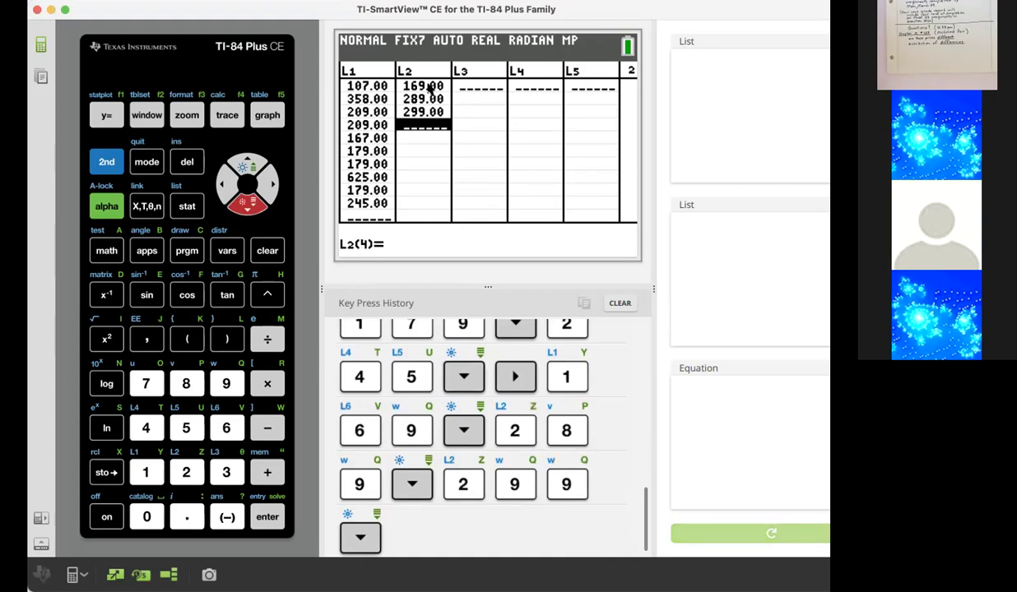
# Step: Enter 198, 169 and 214 as the fourth through sixth values of list L2
pyautogui.write('198')
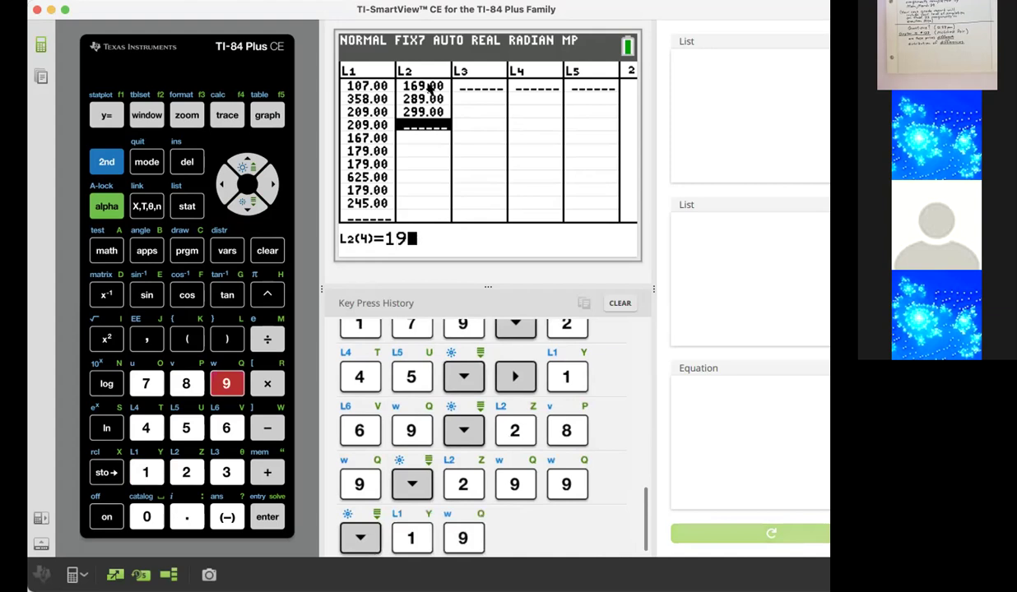
pyautogui.press('Down')
pyautogui.write('169')
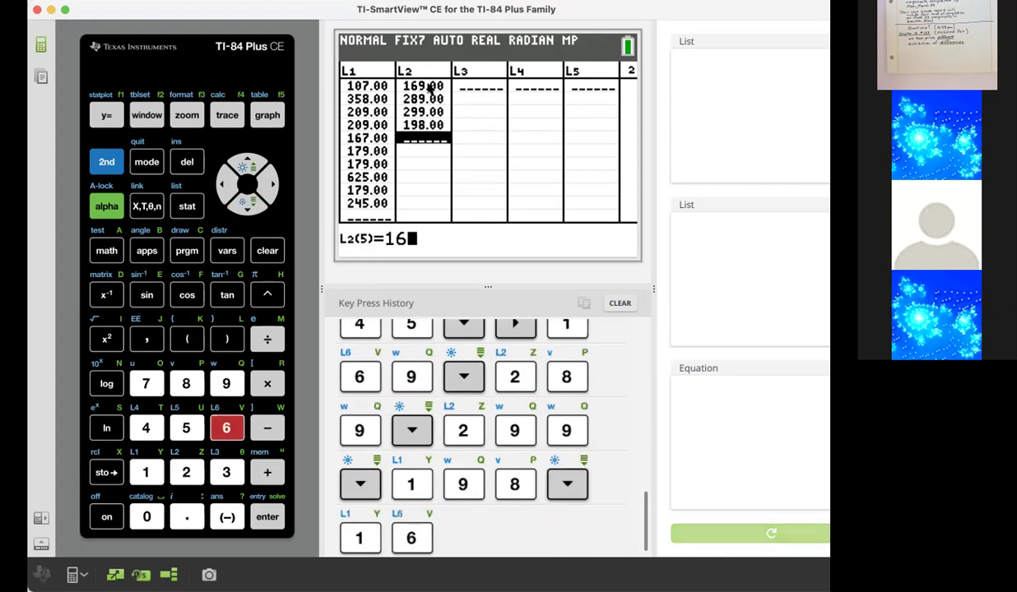
pyautogui.press('Down')
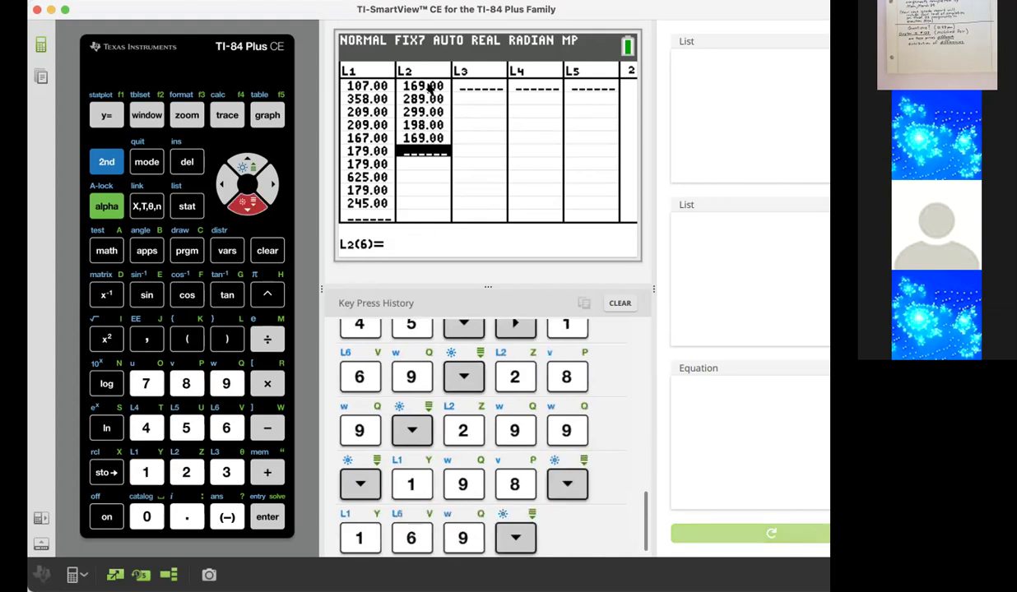
pyautogui.write('24')
pyautogui.press('Down')
pyautogui.press('Up')
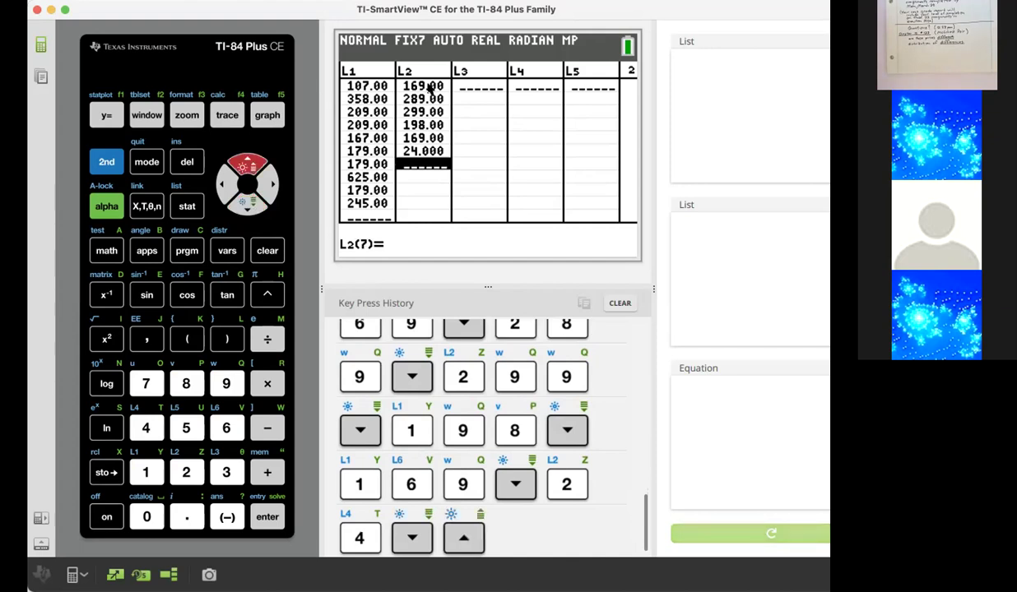
pyautogui.write('214')
pyautogui.press('Down')
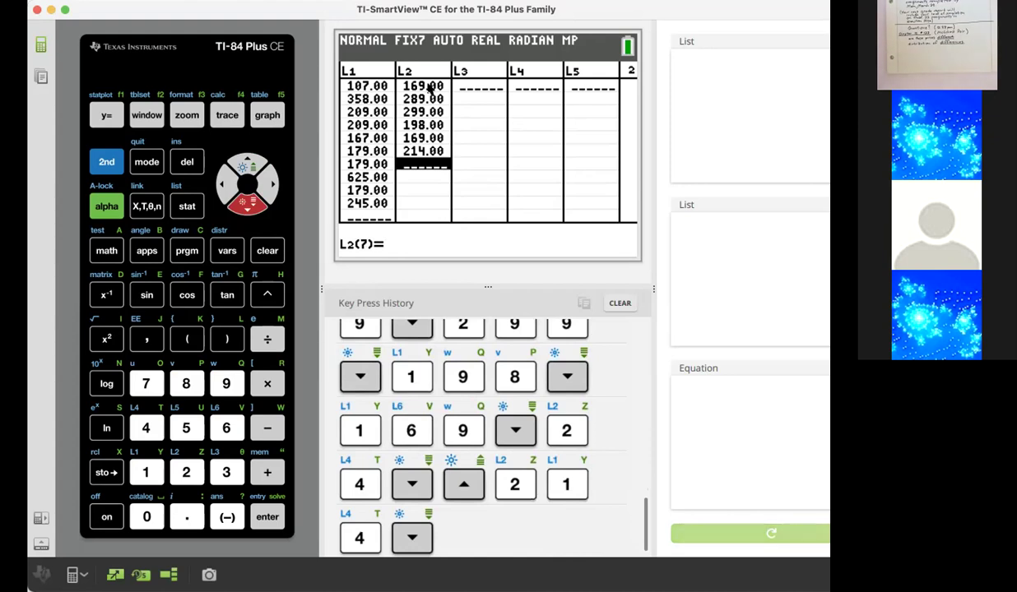
# Step: Enter 169, 459, 159 and 239 as the seventh through tenth values of list L2
pyautogui.write('169')
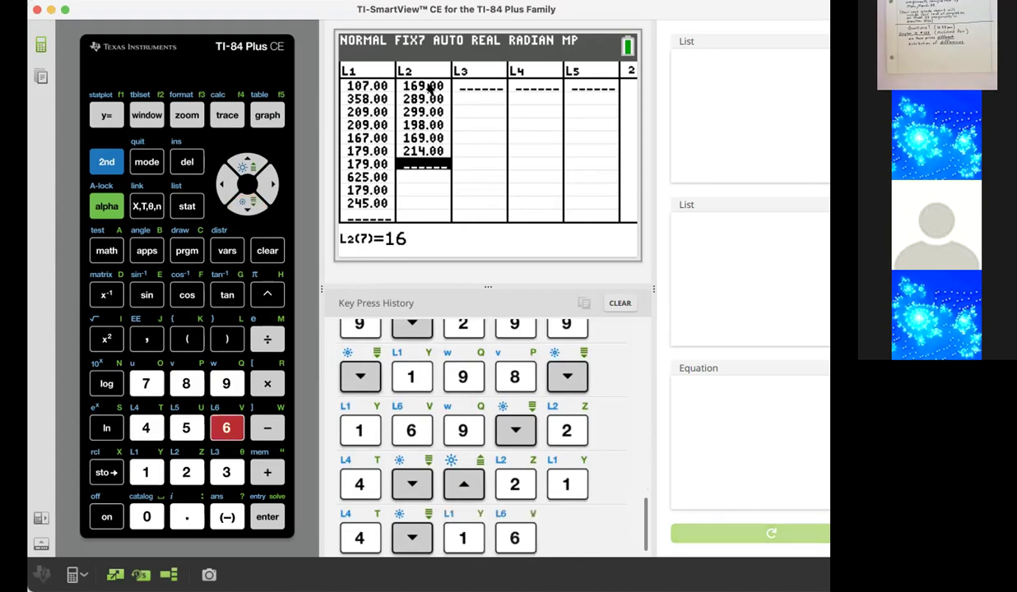
pyautogui.press('Down')
pyautogui.write('9')
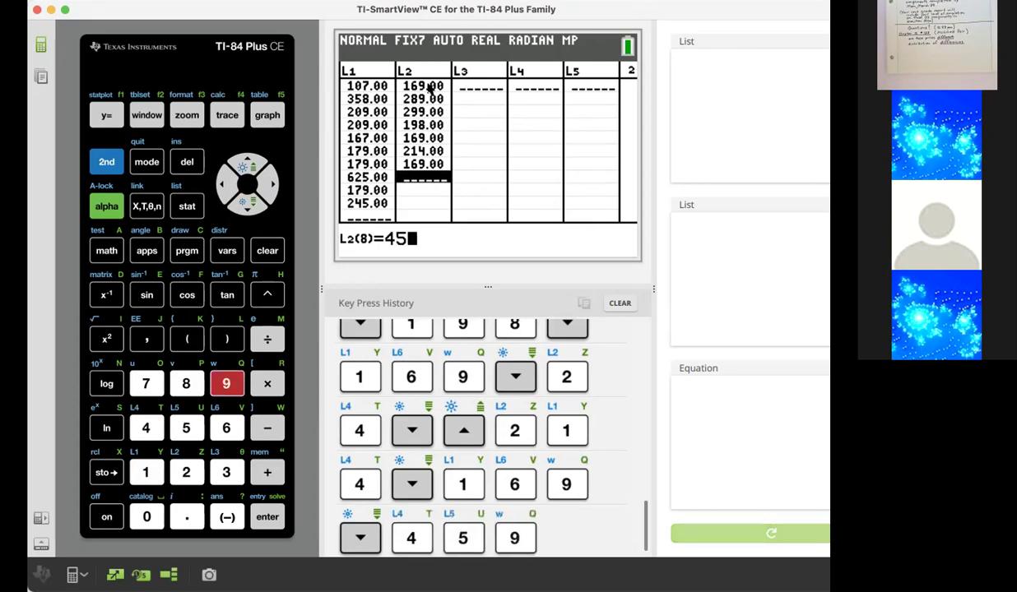
pyautogui.press('Down')
pyautogui.write('159')
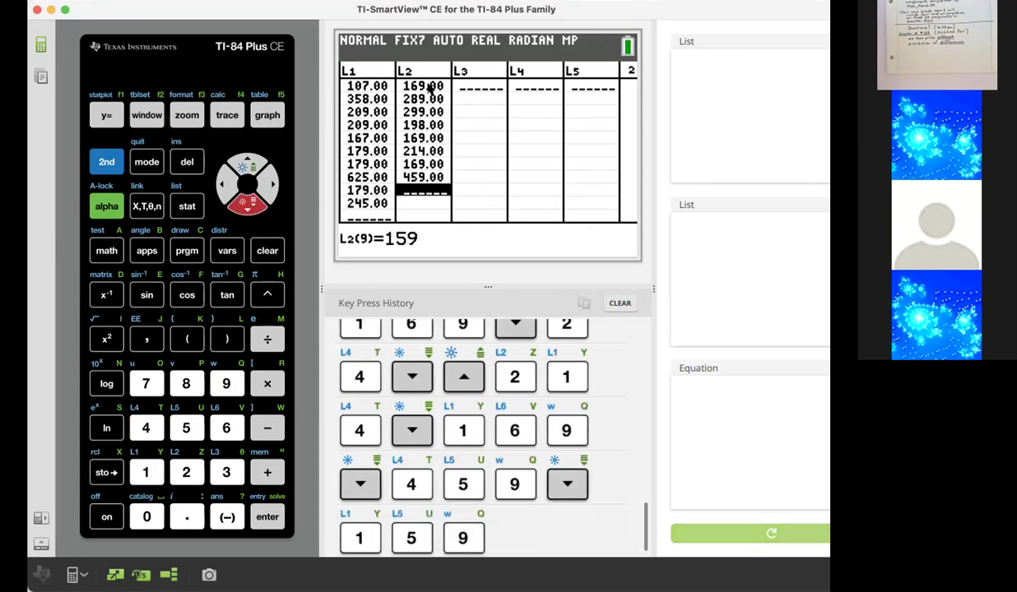
pyautogui.press('Down')
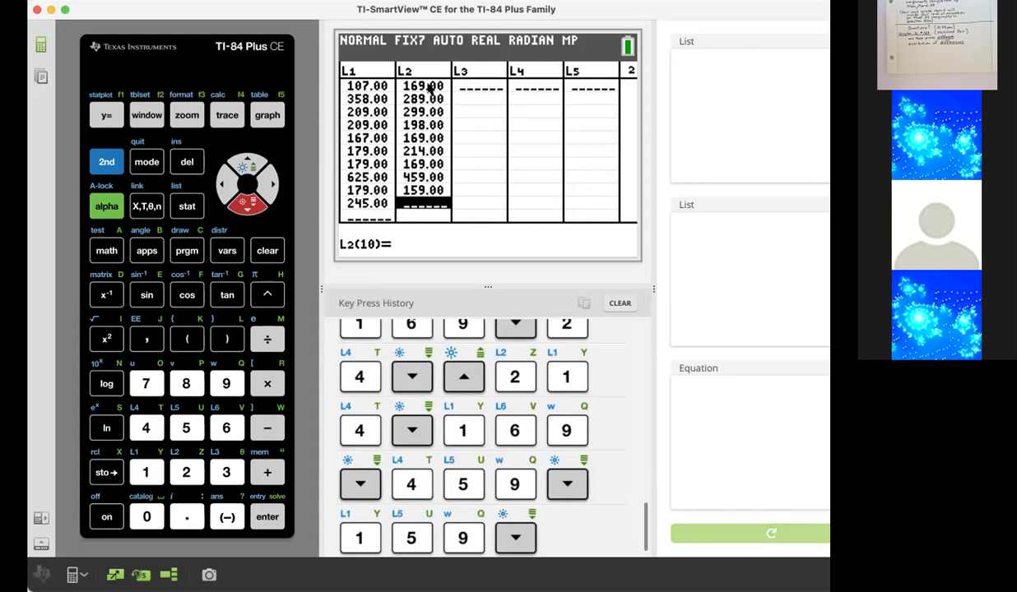
pyautogui.write('239')
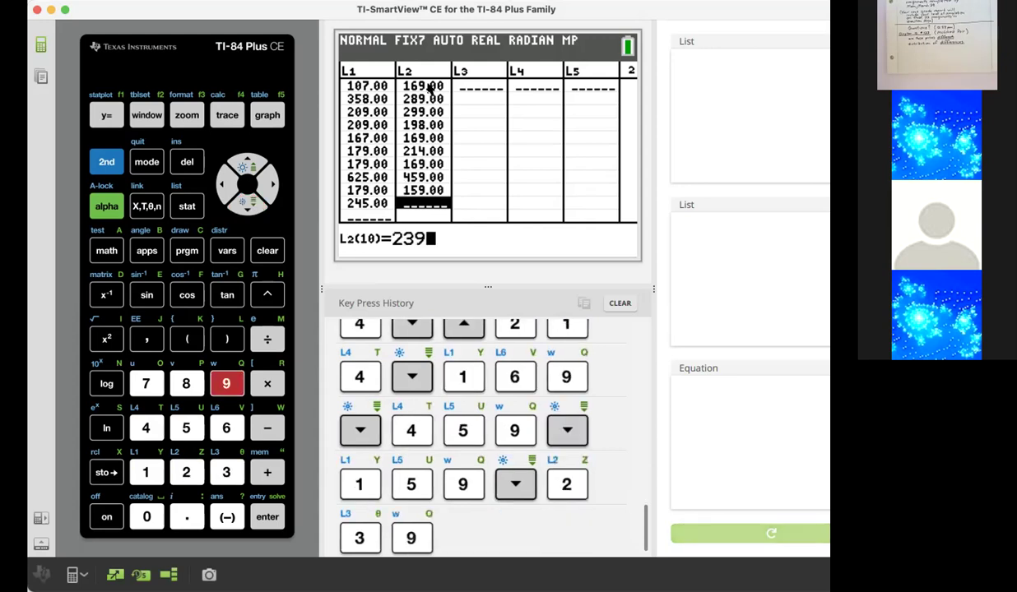
pyautogui.press('Up')
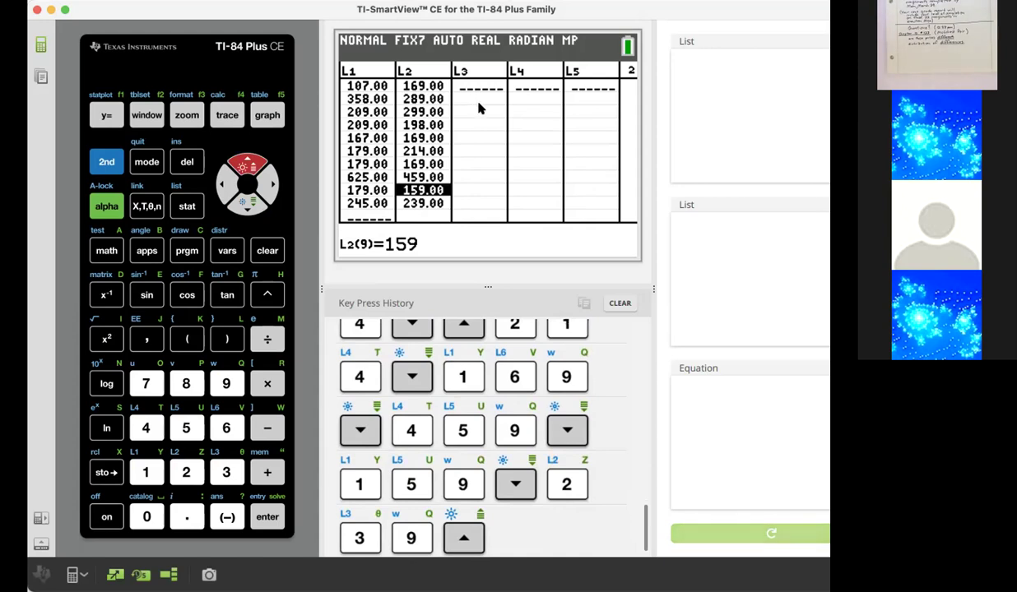
# Step: Fill list L3 with the paired differences using the formula L2−L1
pyautogui.press('Right')
pyautogui.press('Up')
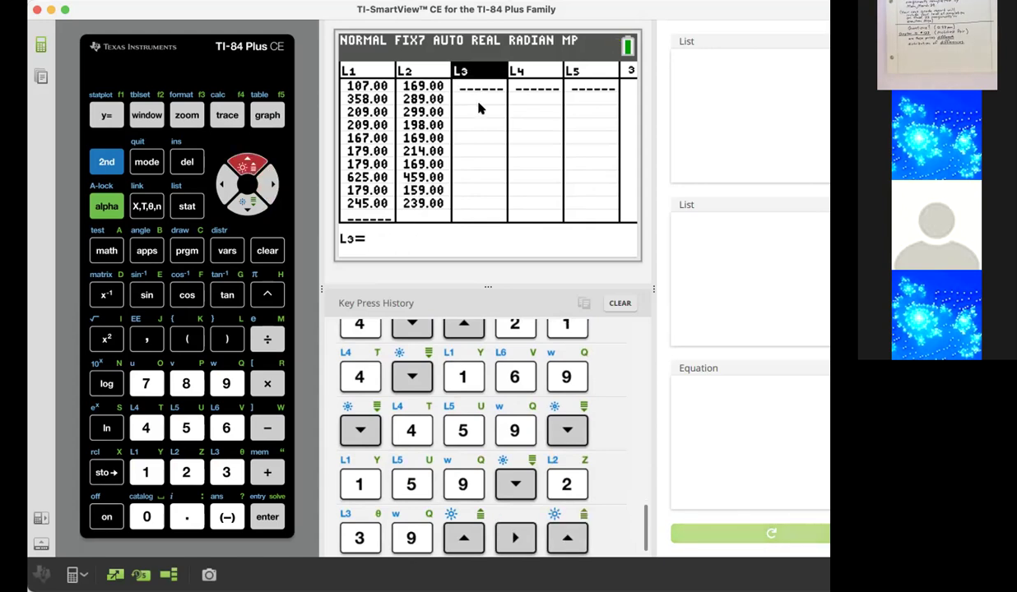
pyautogui.click(107, 161)
pyautogui.click(189, 465)
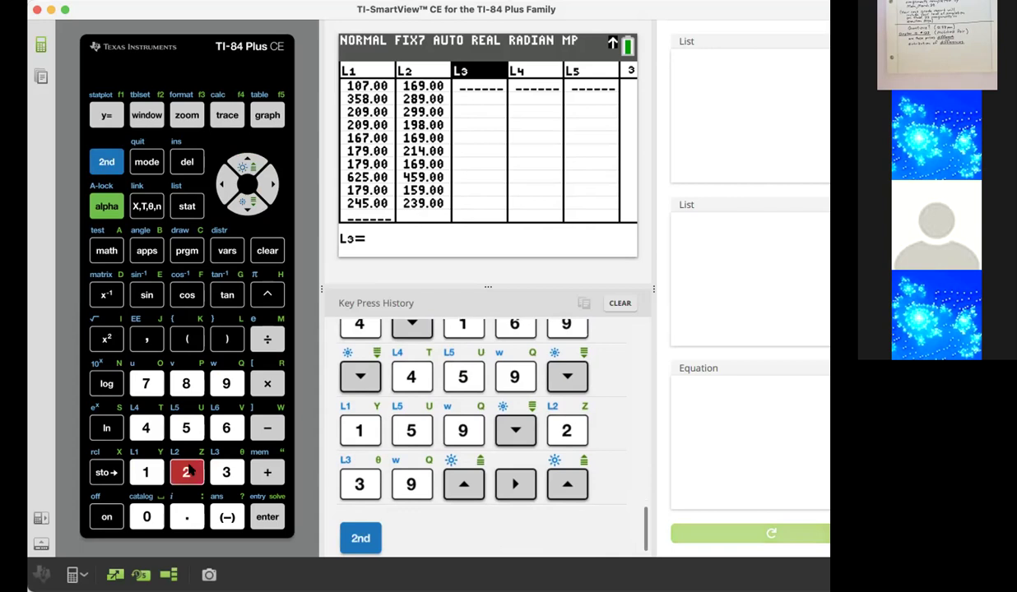
pyautogui.click(266, 427)
pyautogui.click(105, 161)
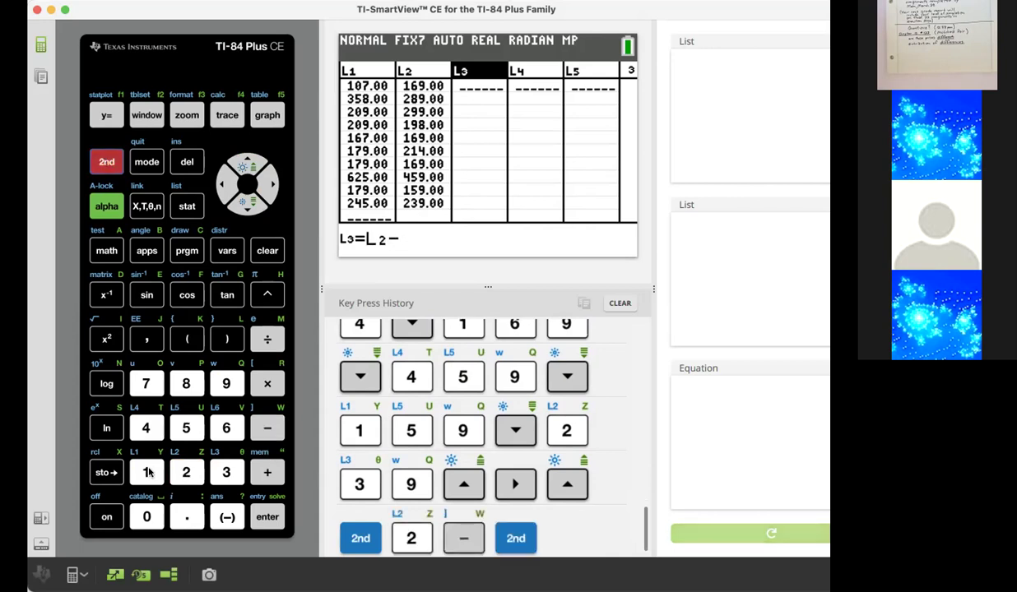
pyautogui.click(146, 470)
pyautogui.click(504, 137)
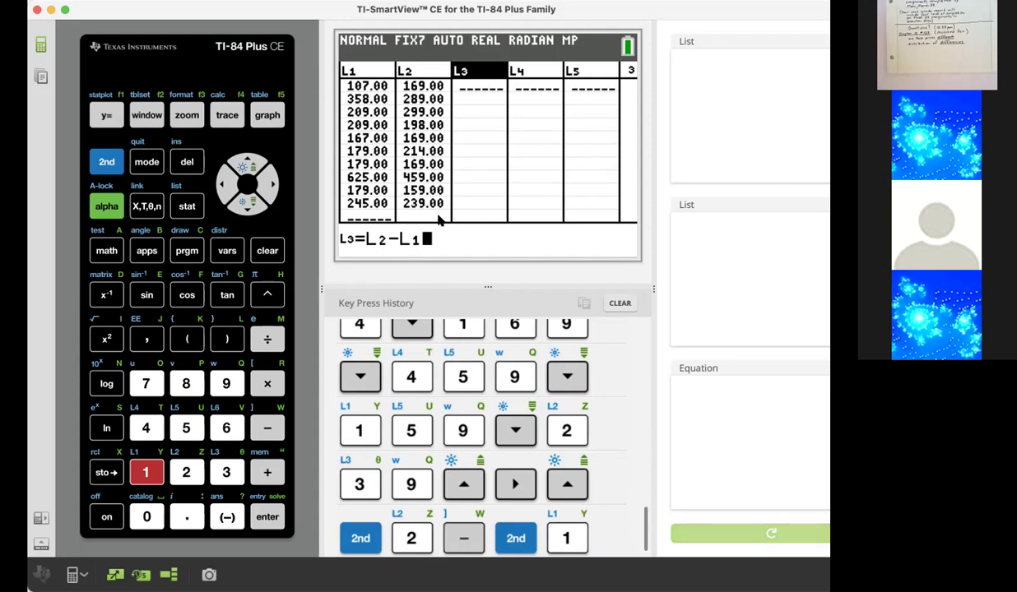
pyautogui.press('Return')
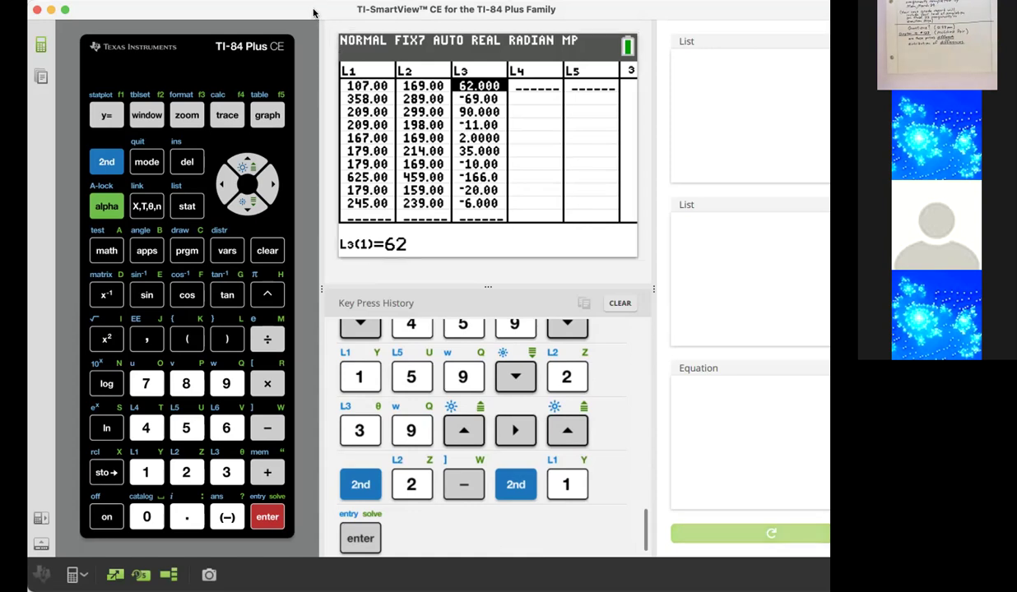
pyautogui.moveTo(314, 12); pyautogui.dragTo(286, 11)
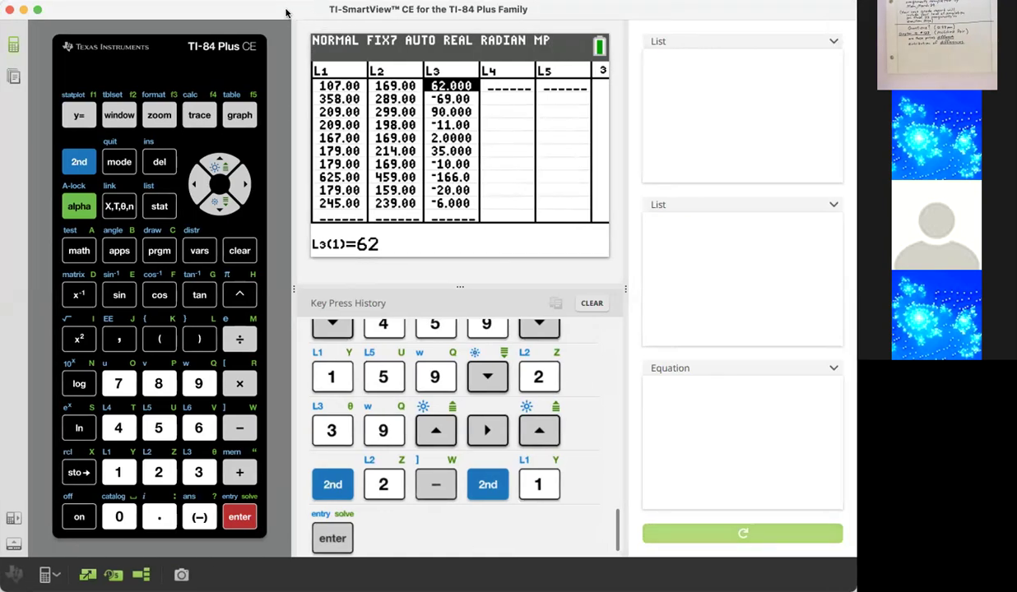